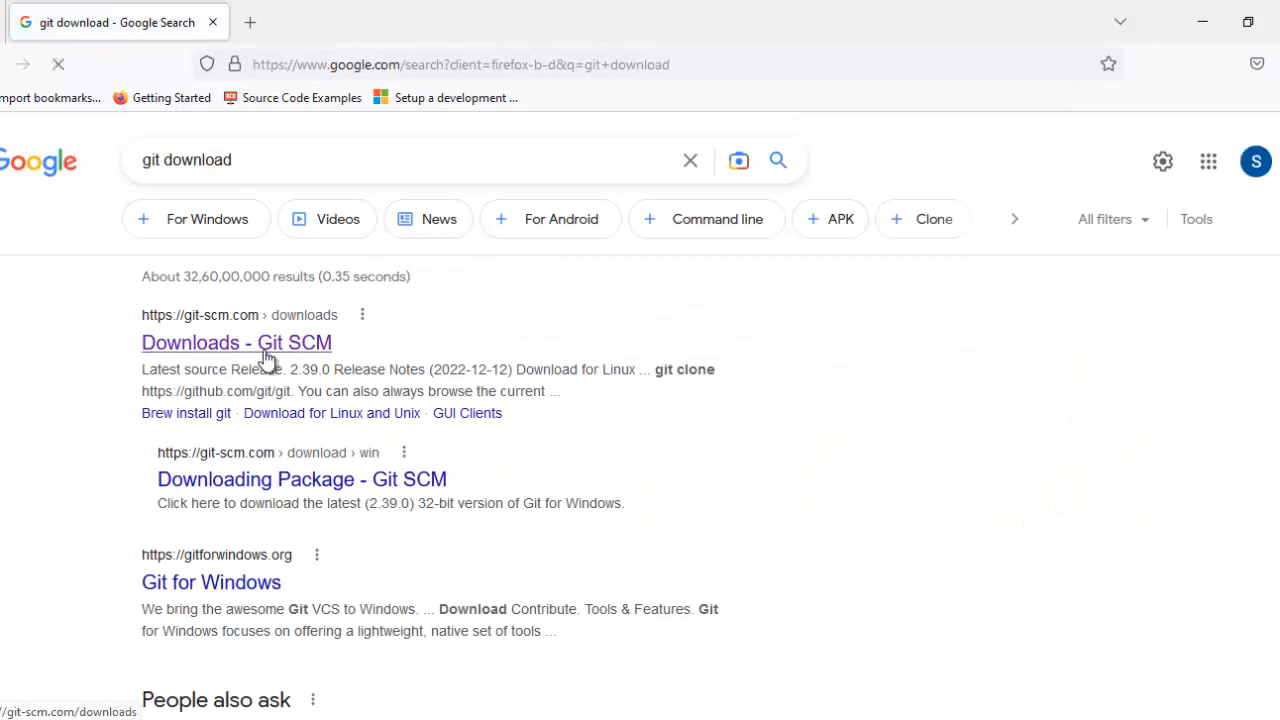
# Download the standalone 64-bit Git for Windows Setup from the Git SCM site and save it in Downloads
pyautogui.click(262, 346)
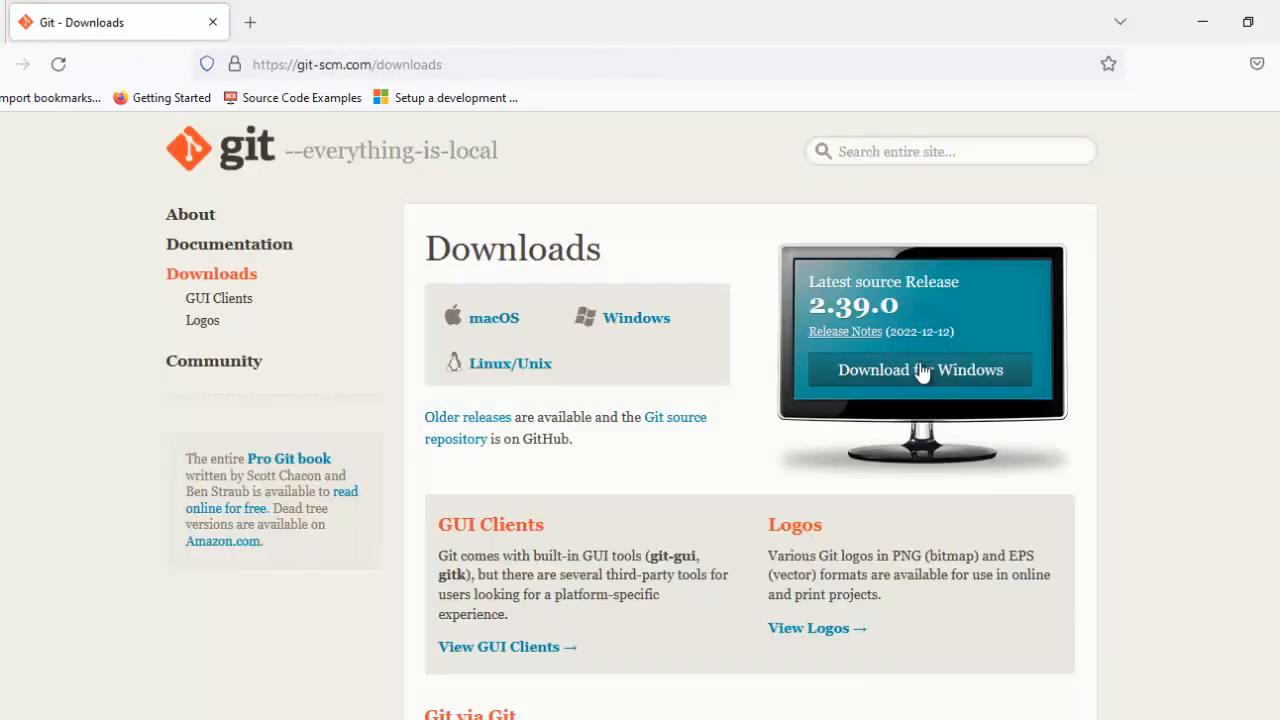
pyautogui.click(920, 372)
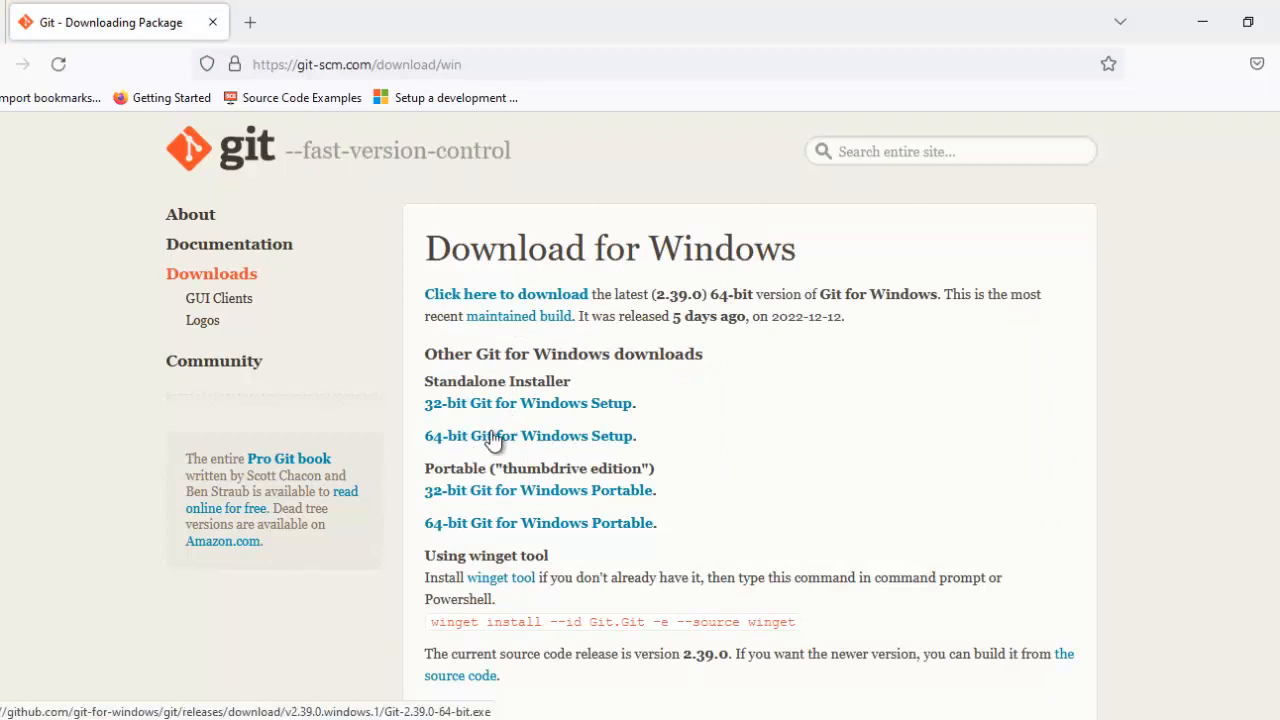
pyautogui.click(493, 438)
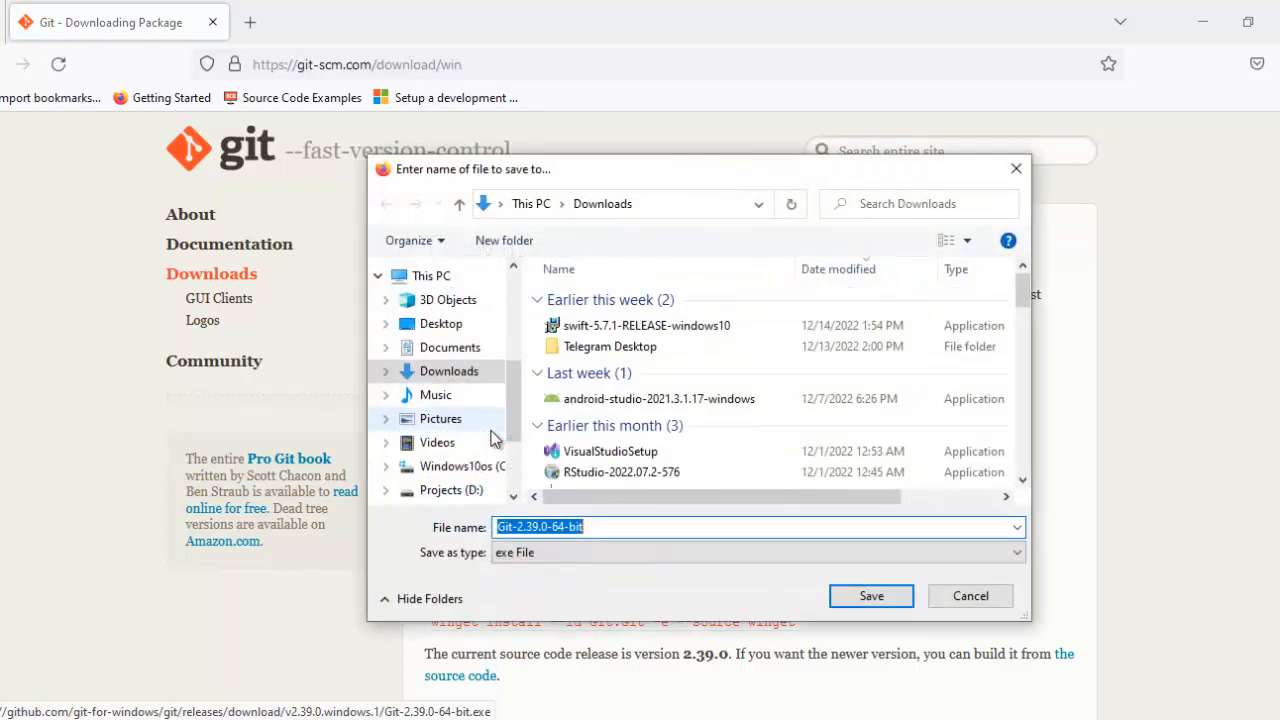
pyautogui.click(871, 596)
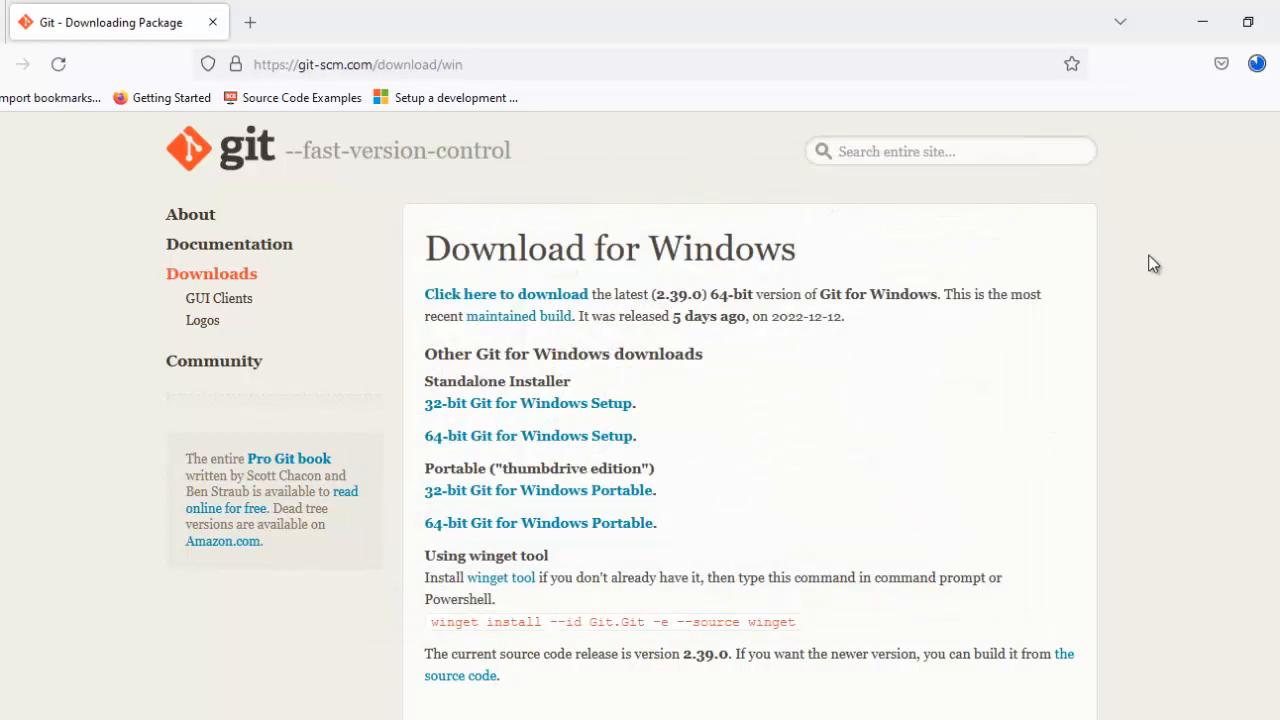
# Launch the downloaded Git 2.39.0 installer and continue past the GNU General Public License page
pyautogui.click(1257, 64)
pyautogui.click(1101, 124)
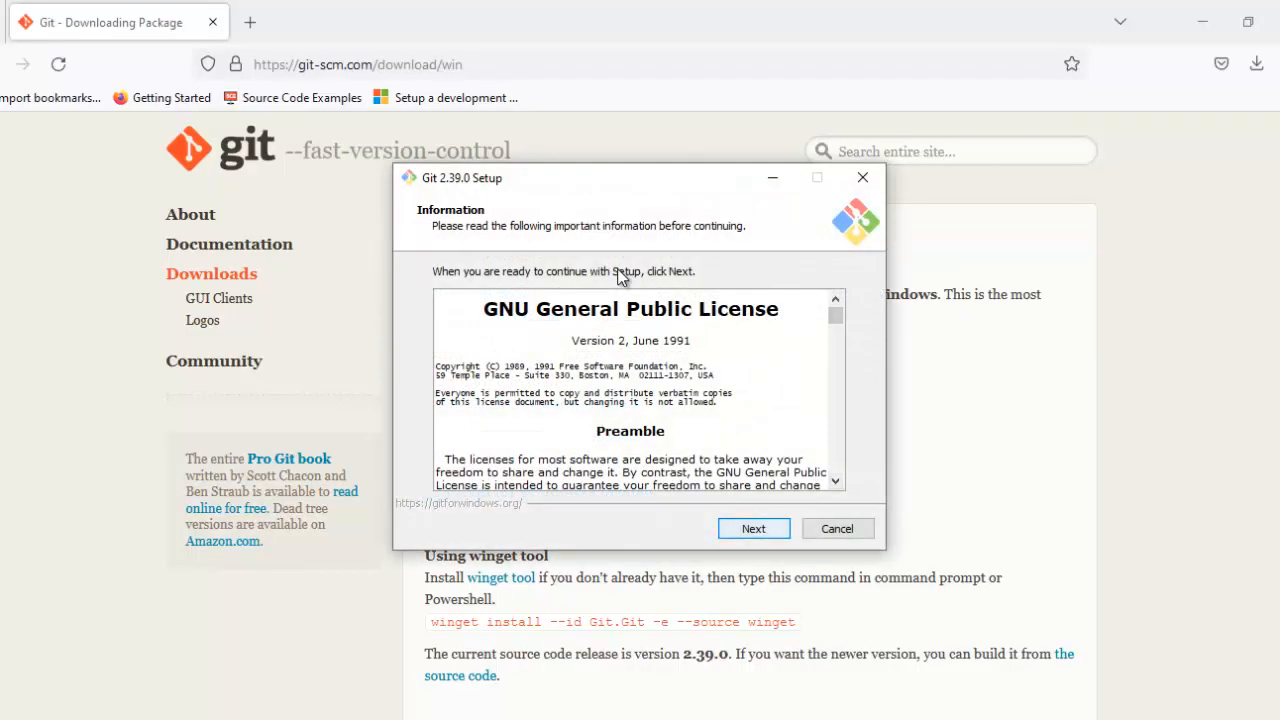
pyautogui.press('Return')
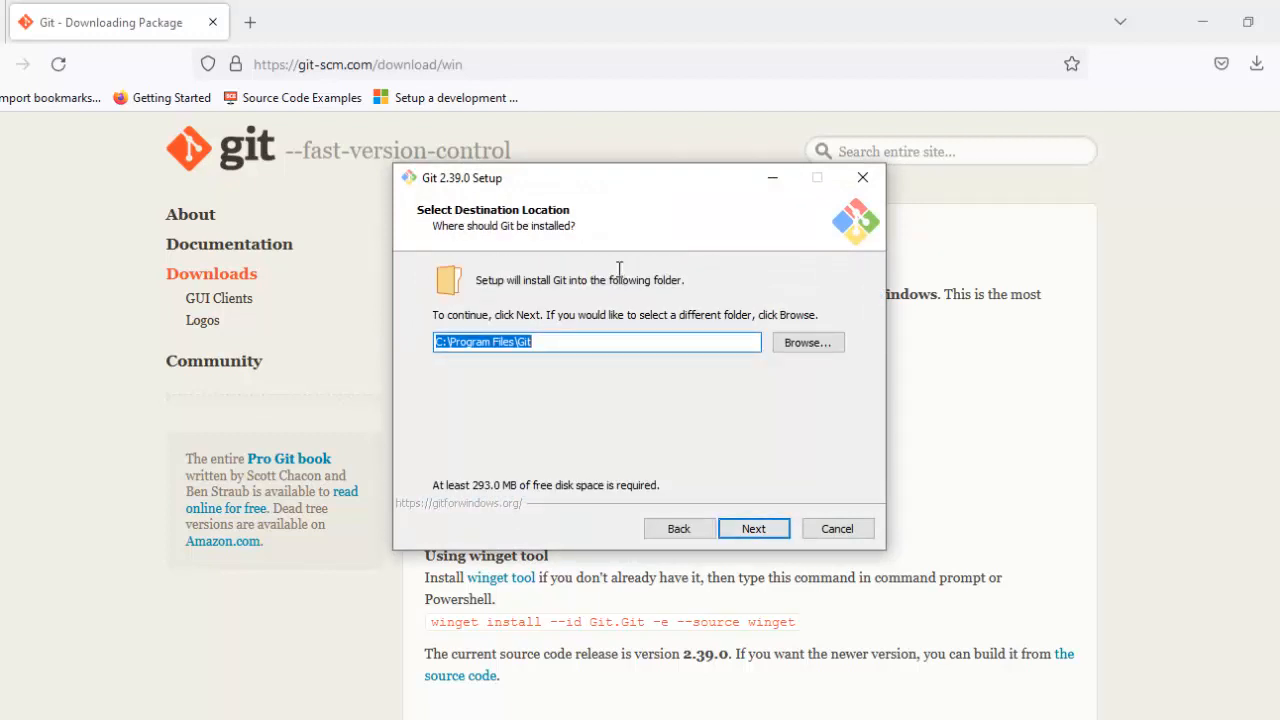
# Set the Git installation folder to f:\Git and continue to component selection
pyautogui.click(515, 342)
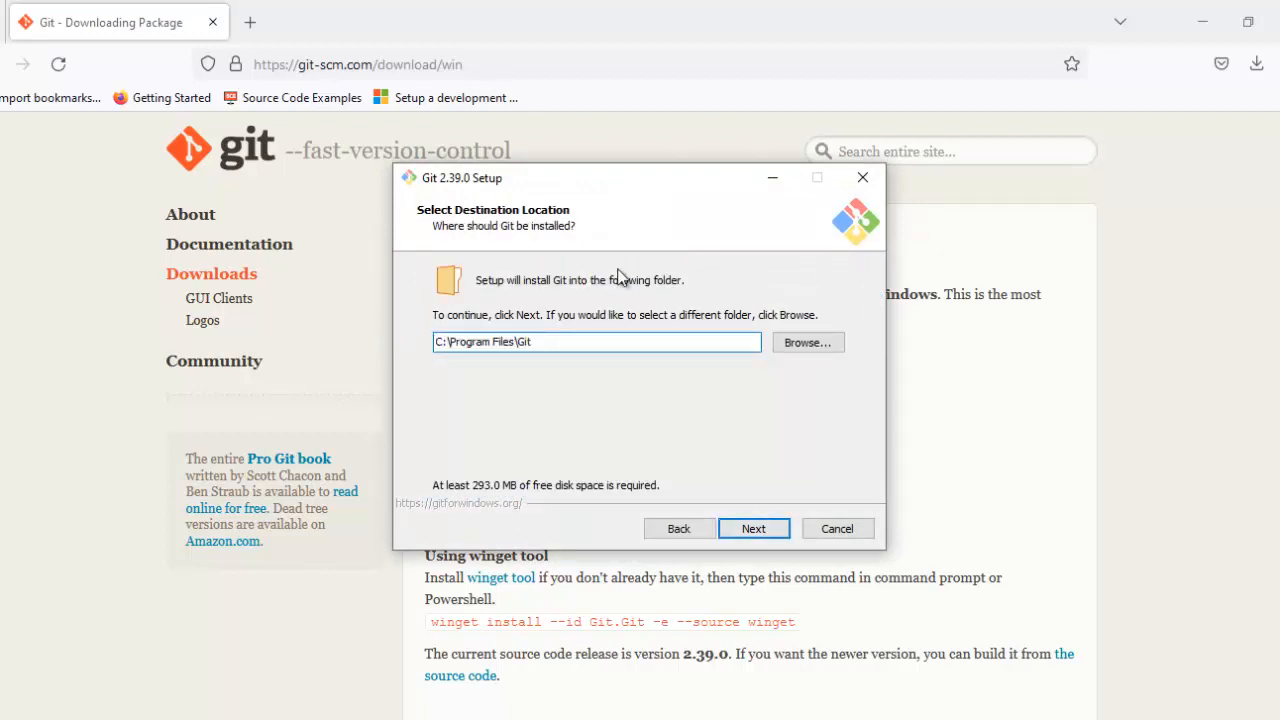
pyautogui.press('Delete')
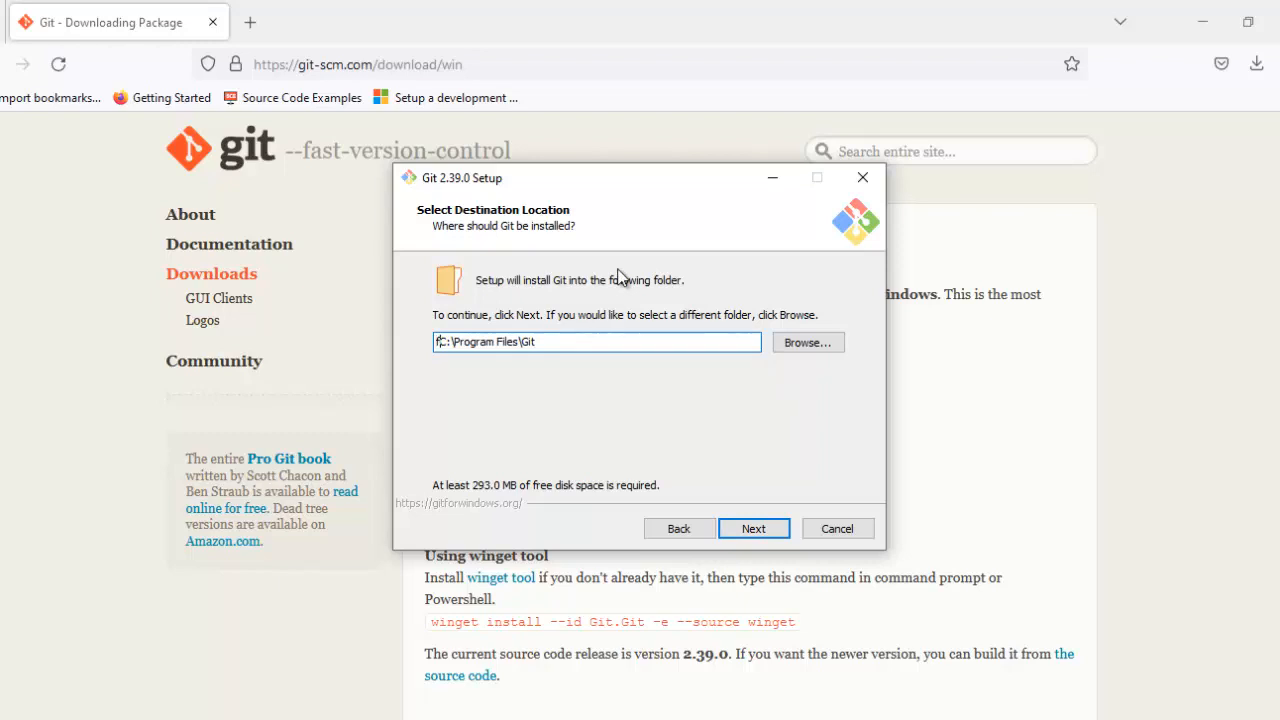
pyautogui.write('f')
pyautogui.press('Delete')
pyautogui.press('Delete')
pyautogui.press('Delete')
pyautogui.press('Delete')
pyautogui.press('Delete')
pyautogui.press('Delete')
pyautogui.press('Delete')
pyautogui.press('Delete')
pyautogui.press('Delete')
pyautogui.press('Delete')
pyautogui.press('Delete')
pyautogui.press('Delete')
pyautogui.press('Delete')
pyautogui.press('Delete')
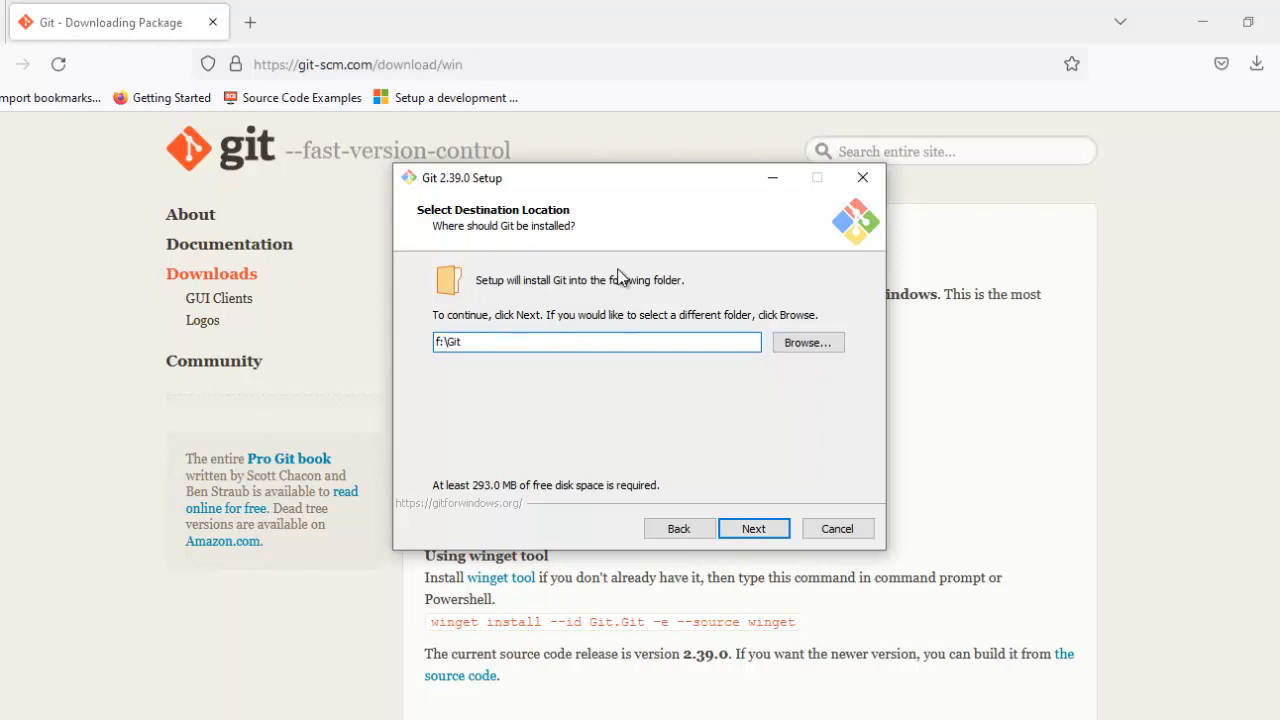
pyautogui.press('End')
pyautogui.press('Return')
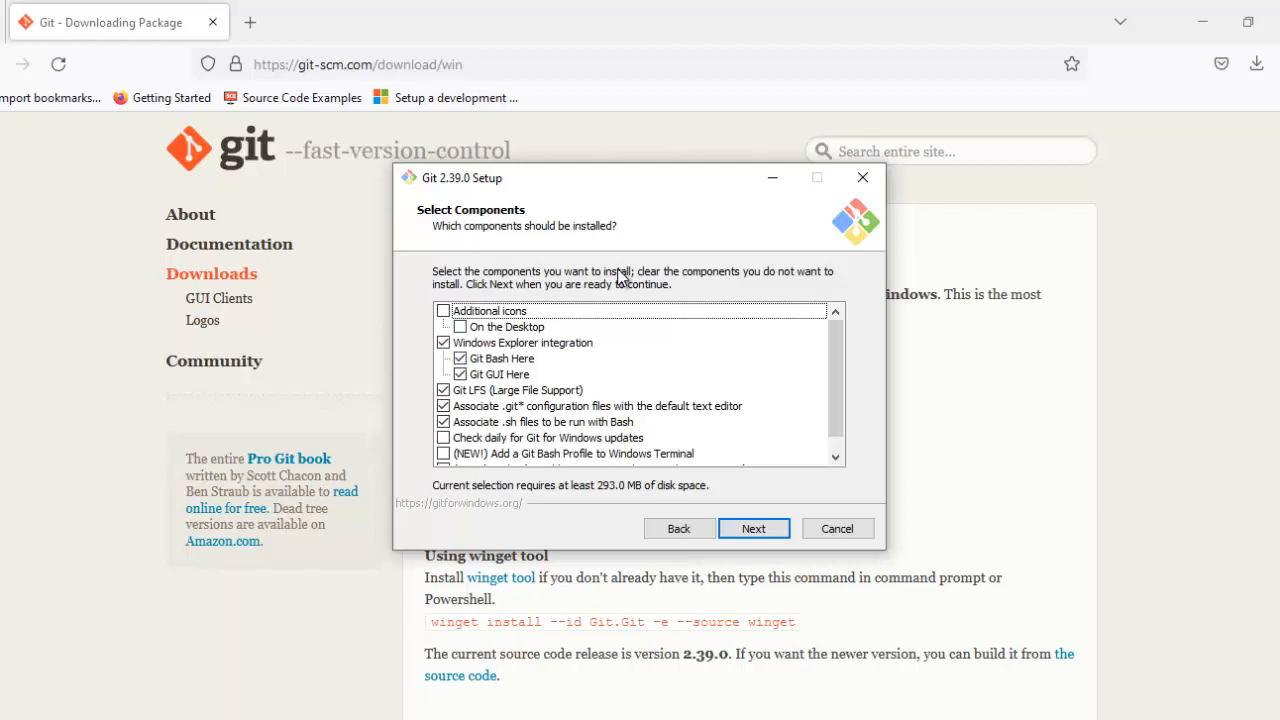
# Accept the default components and the Start Menu folder named Git
pyautogui.scroll(-1, 620, 278)
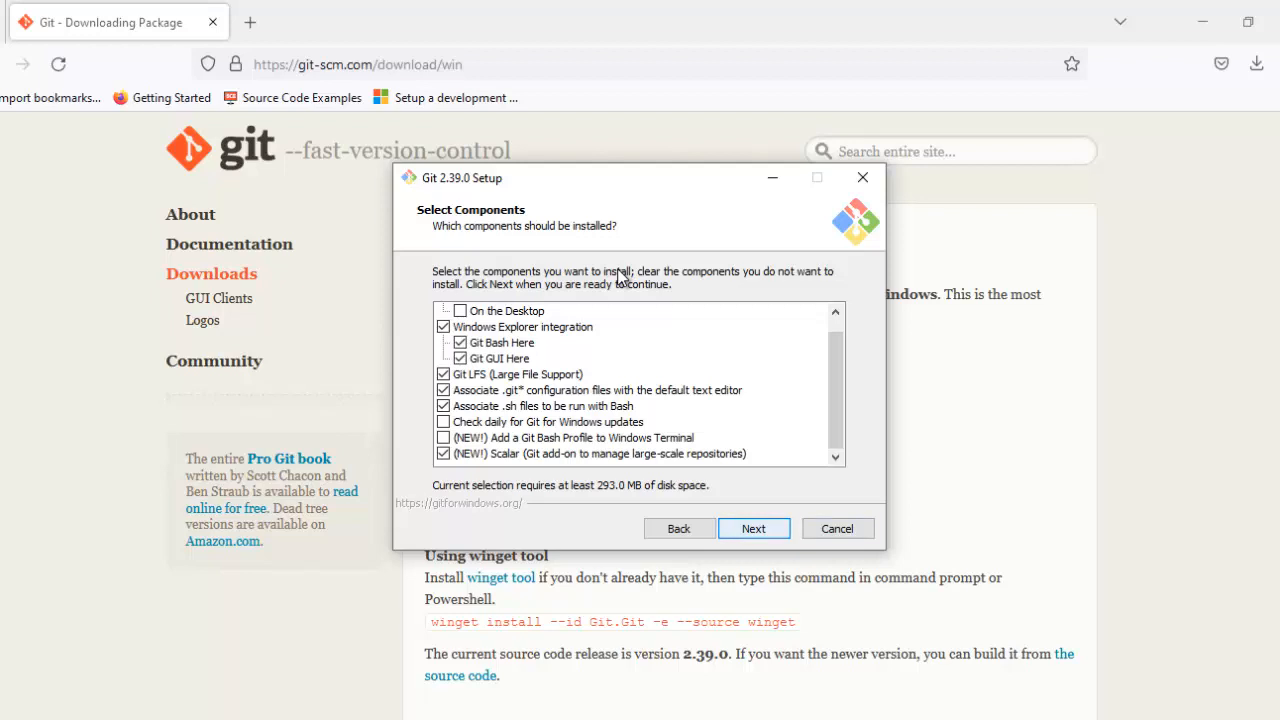
pyautogui.press('Return')
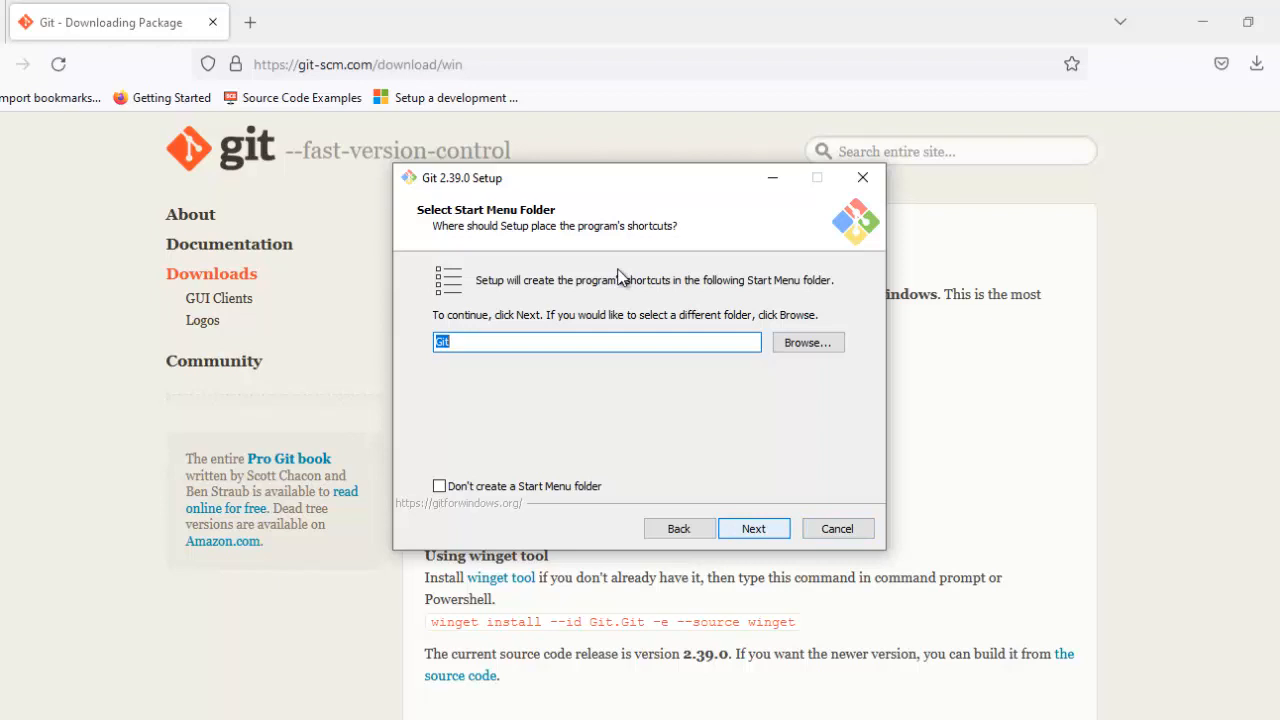
pyautogui.press('Return')
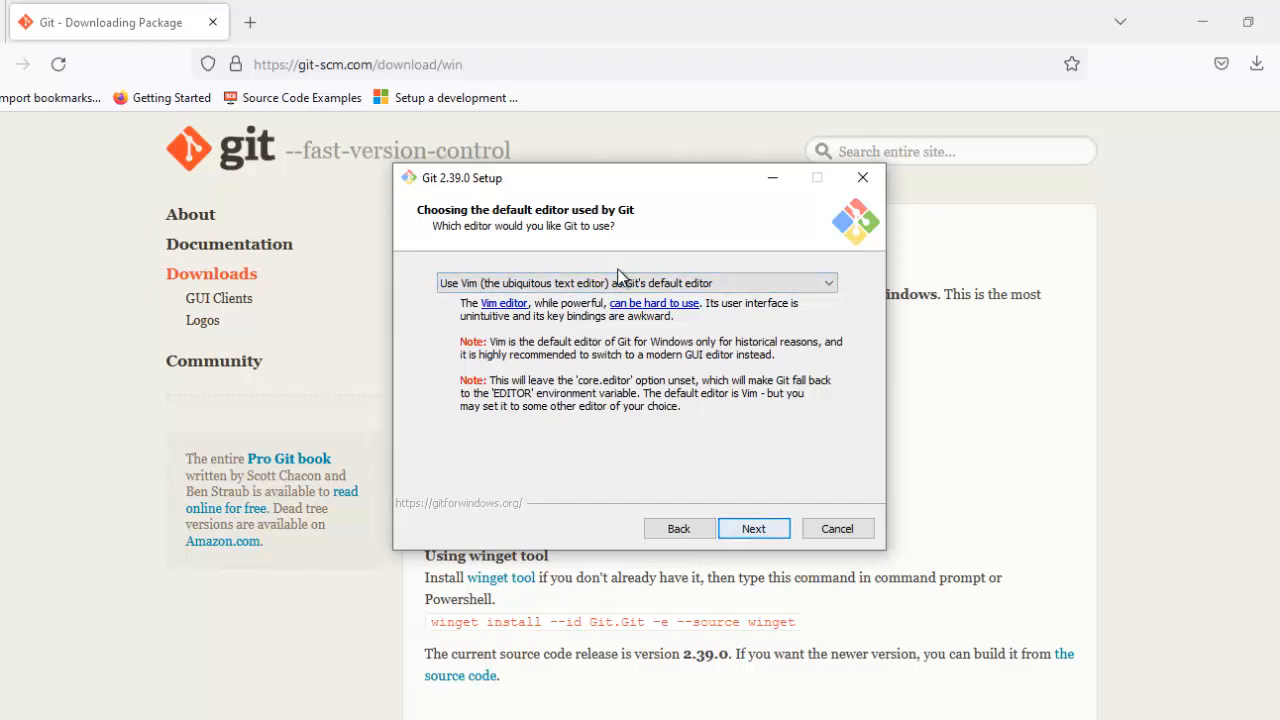
# Choose Notepad++ as Git's default editor and continue the setup
pyautogui.click(618, 276)
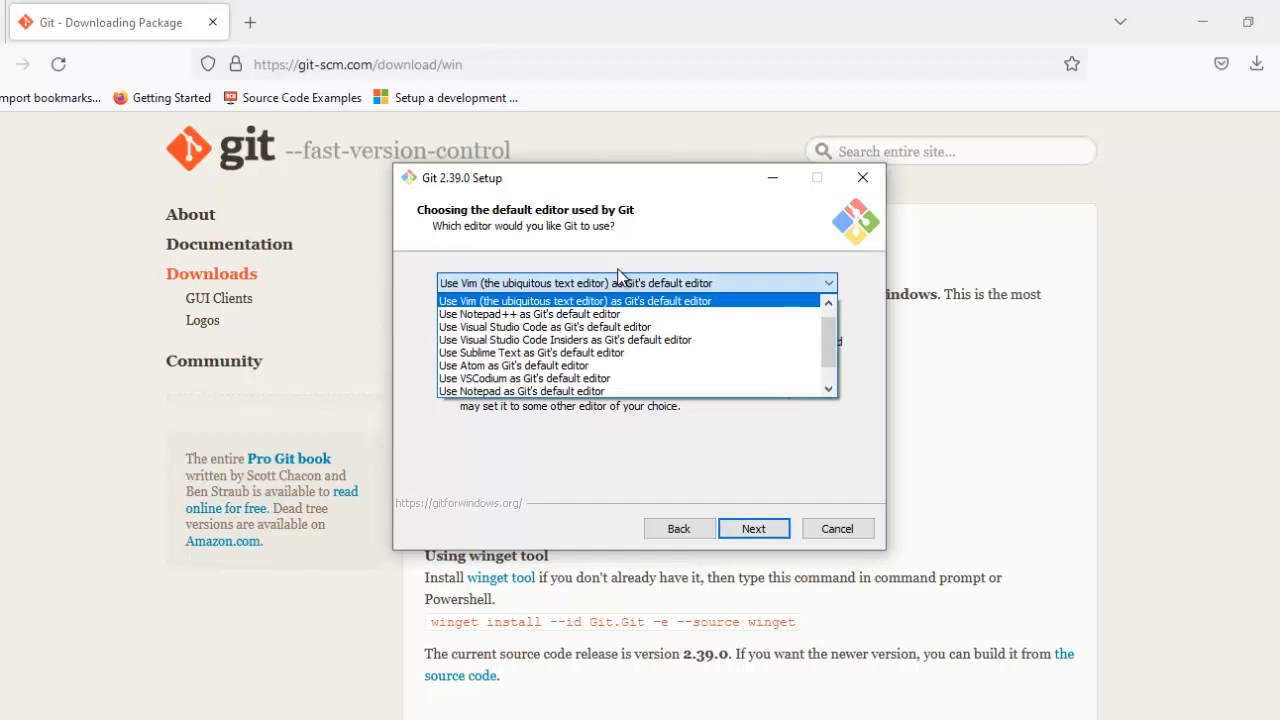
pyautogui.press('Down')
pyautogui.press('Down')
pyautogui.press('Up')
pyautogui.press('Up')
pyautogui.press('Down')
pyautogui.press('Down')
pyautogui.press('Down')
pyautogui.press('Down')
pyautogui.press('Down')
pyautogui.press('Down')
pyautogui.press('Down')
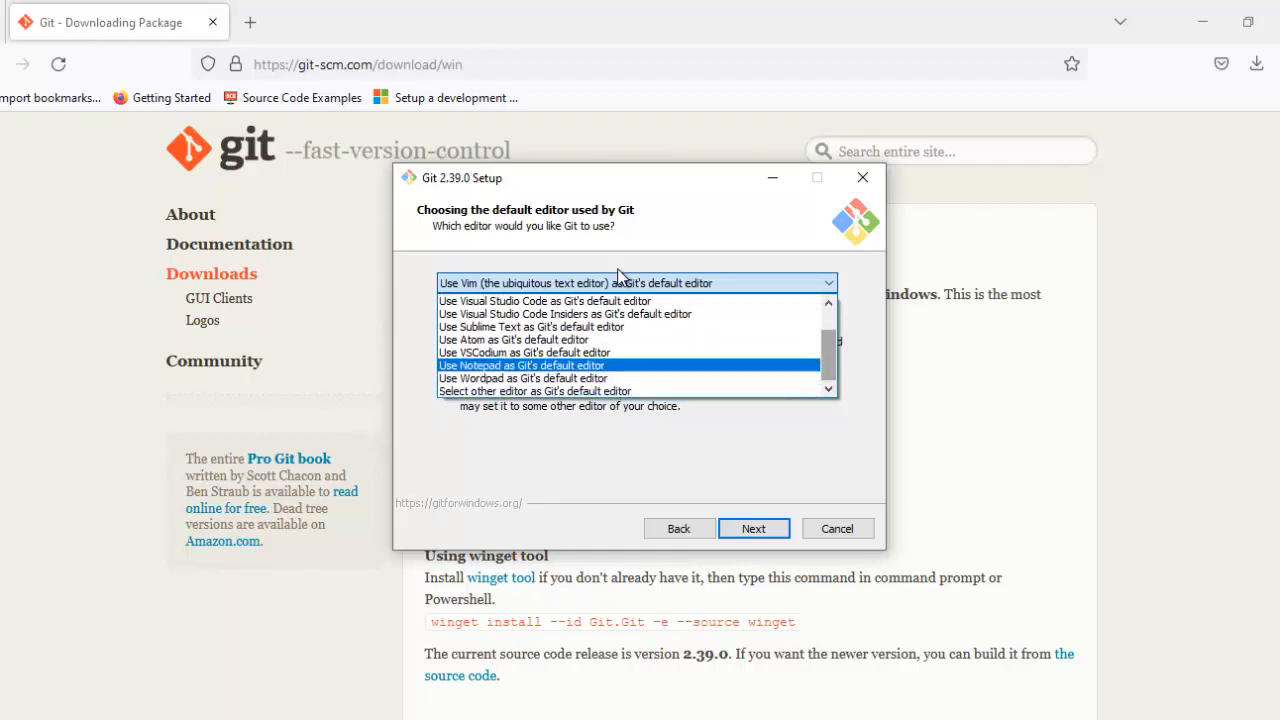
pyautogui.press('Down')
pyautogui.press('Down')
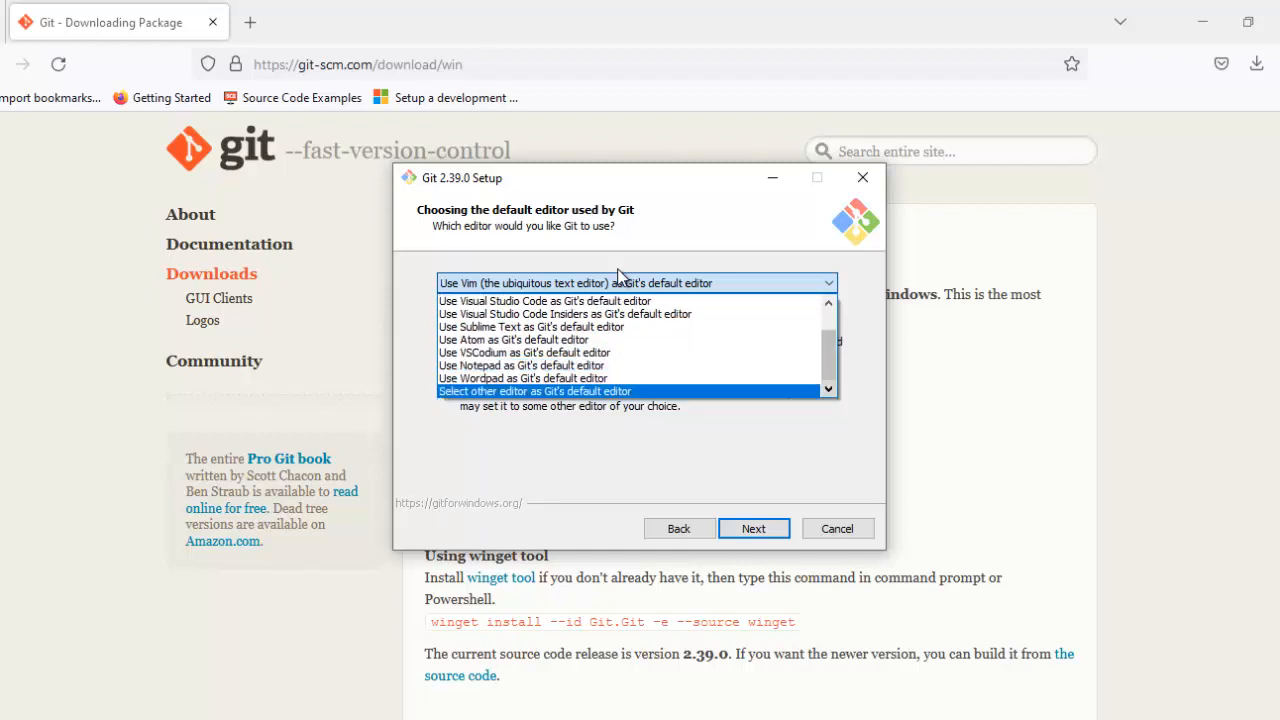
pyautogui.press('Up')
pyautogui.press('Up')
pyautogui.press('Up')
pyautogui.press('Up')
pyautogui.press('Up')
pyautogui.press('Up')
pyautogui.press('Down')
pyautogui.press('Down')
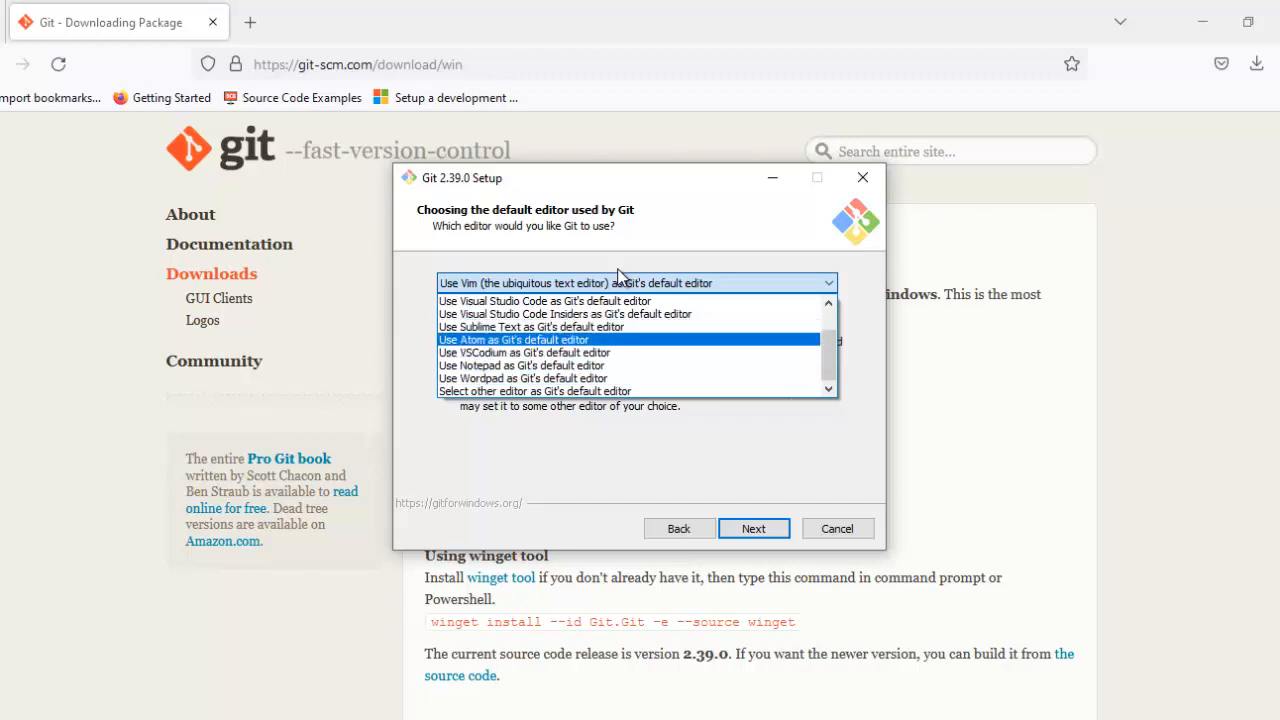
pyautogui.press('Down')
pyautogui.press('Down')
pyautogui.press('Down')
pyautogui.press('Down')
pyautogui.press('Up')
pyautogui.press('Up')
pyautogui.press('Up')
pyautogui.press('Up')
pyautogui.press('Up')
pyautogui.press('Up')
pyautogui.press('Down')
pyautogui.press('Down')
pyautogui.press('Down')
pyautogui.press('Down')
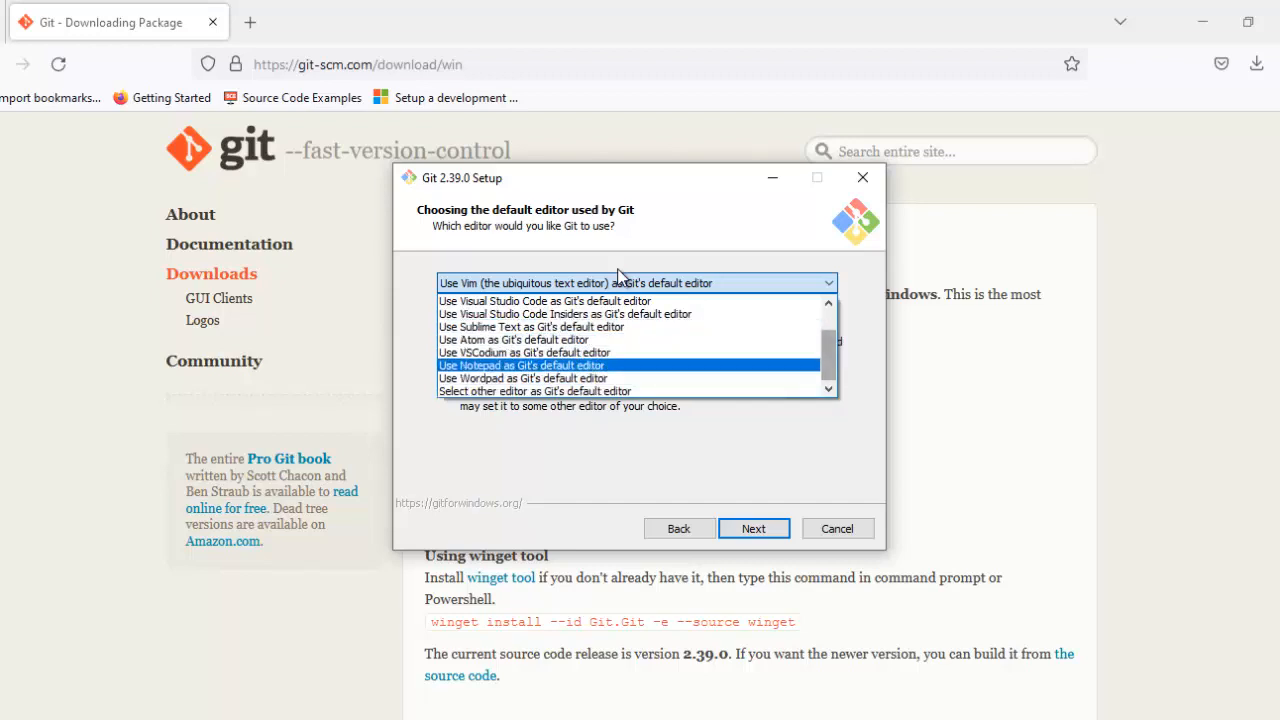
pyautogui.press('Up')
pyautogui.press('Up')
pyautogui.press('Up')
pyautogui.press('Up')
pyautogui.press('Up')
pyautogui.press('Up')
pyautogui.press('Up')
pyautogui.press('Up')
pyautogui.press('Down')
pyautogui.press('Down')
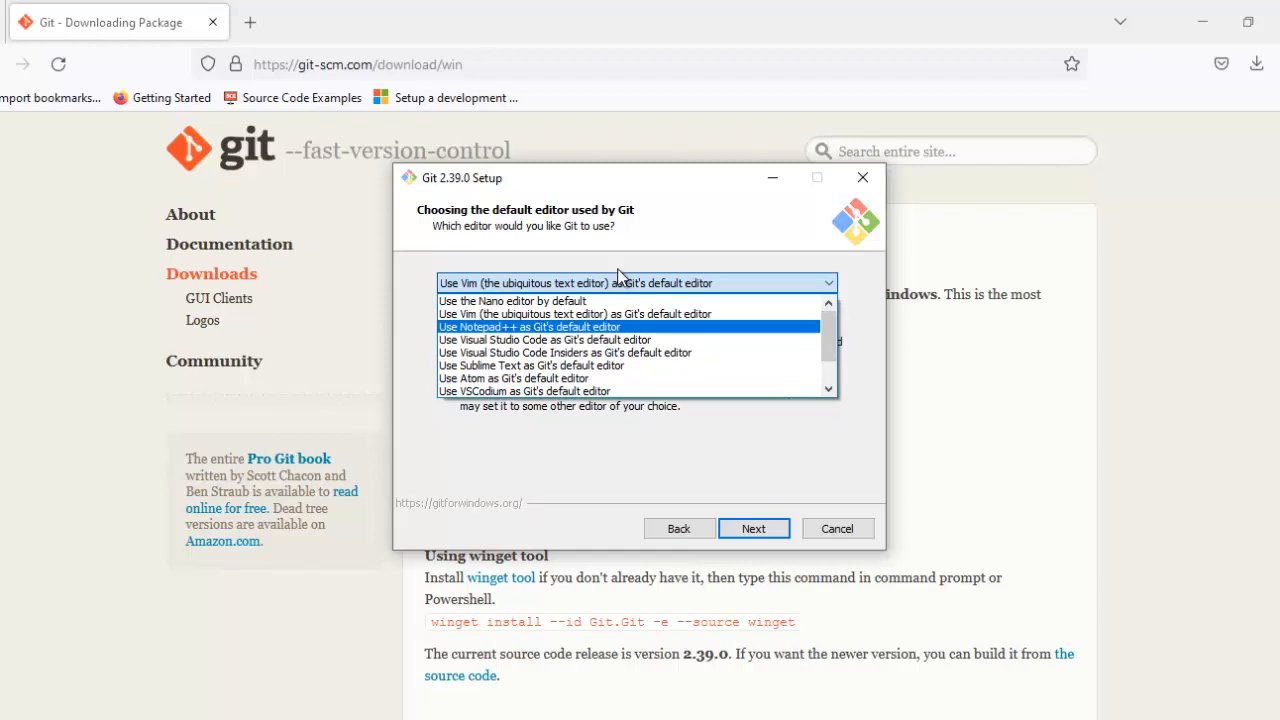
pyautogui.press('Return')
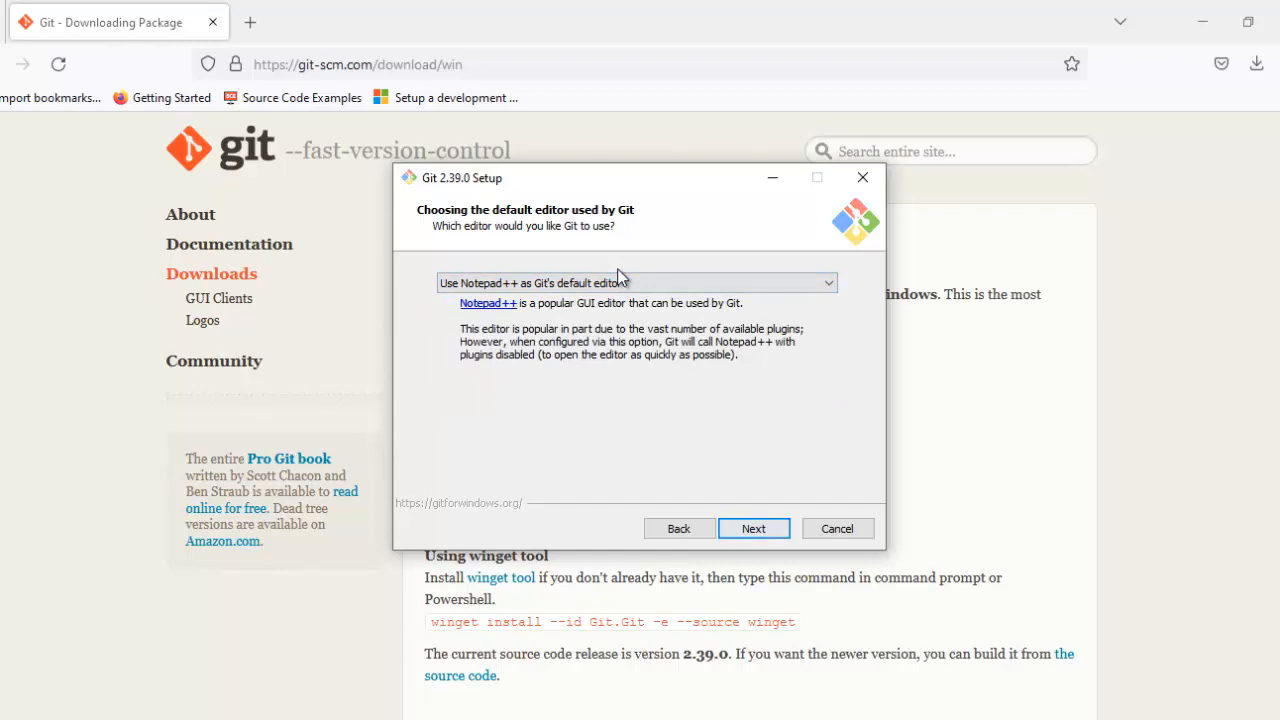
pyautogui.press('Return')
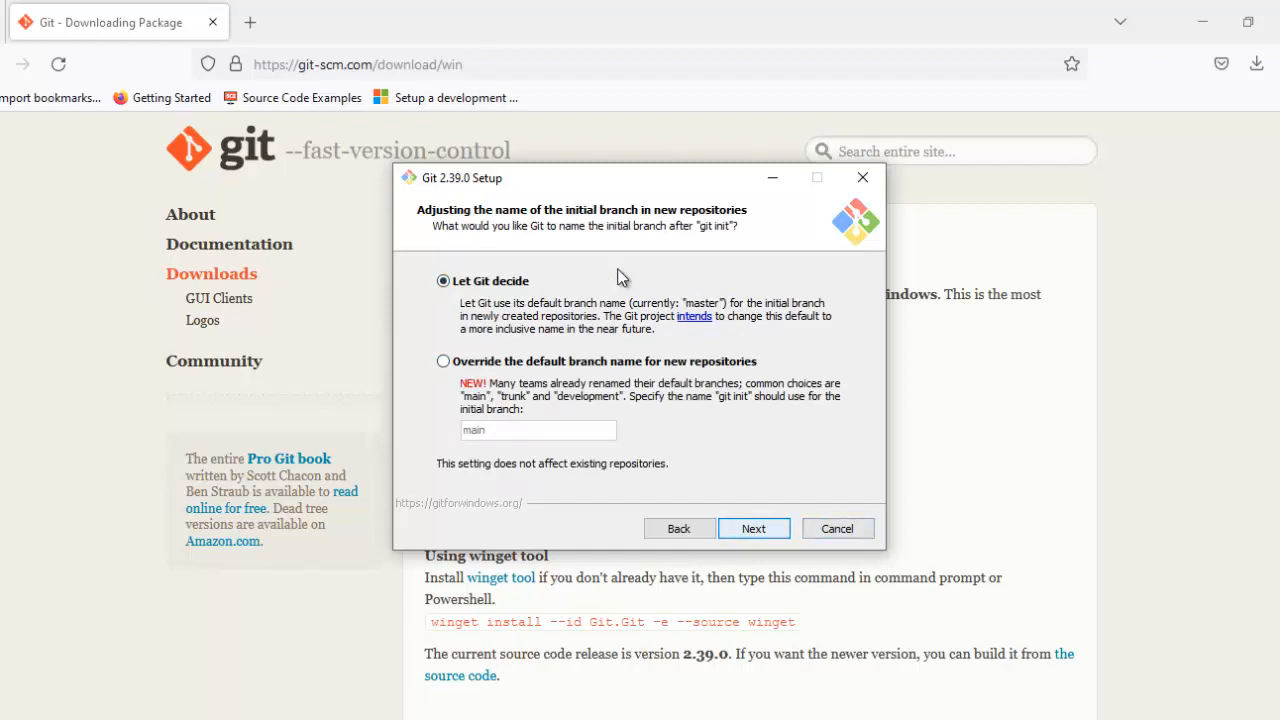
# Accept letting Git decide the initial branch name, Git from the command line and 3rd-party software, and bundled OpenSSH
pyautogui.press('Return')
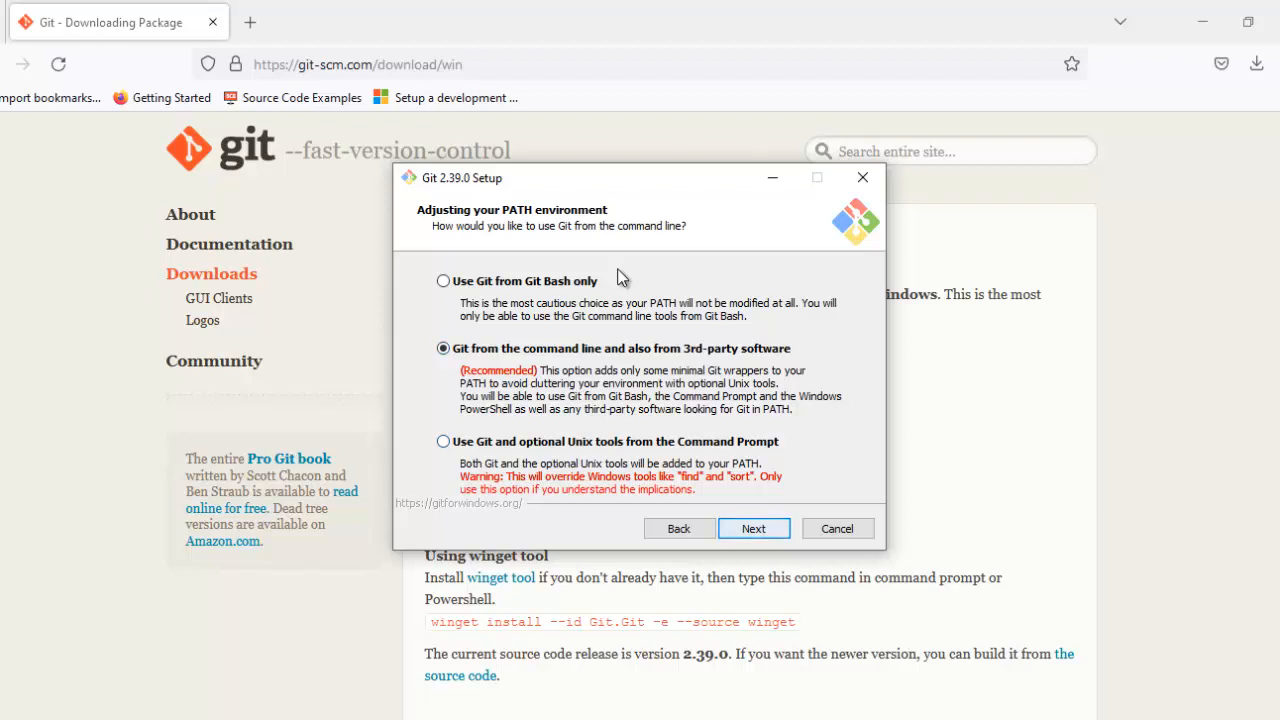
pyautogui.press('Return')
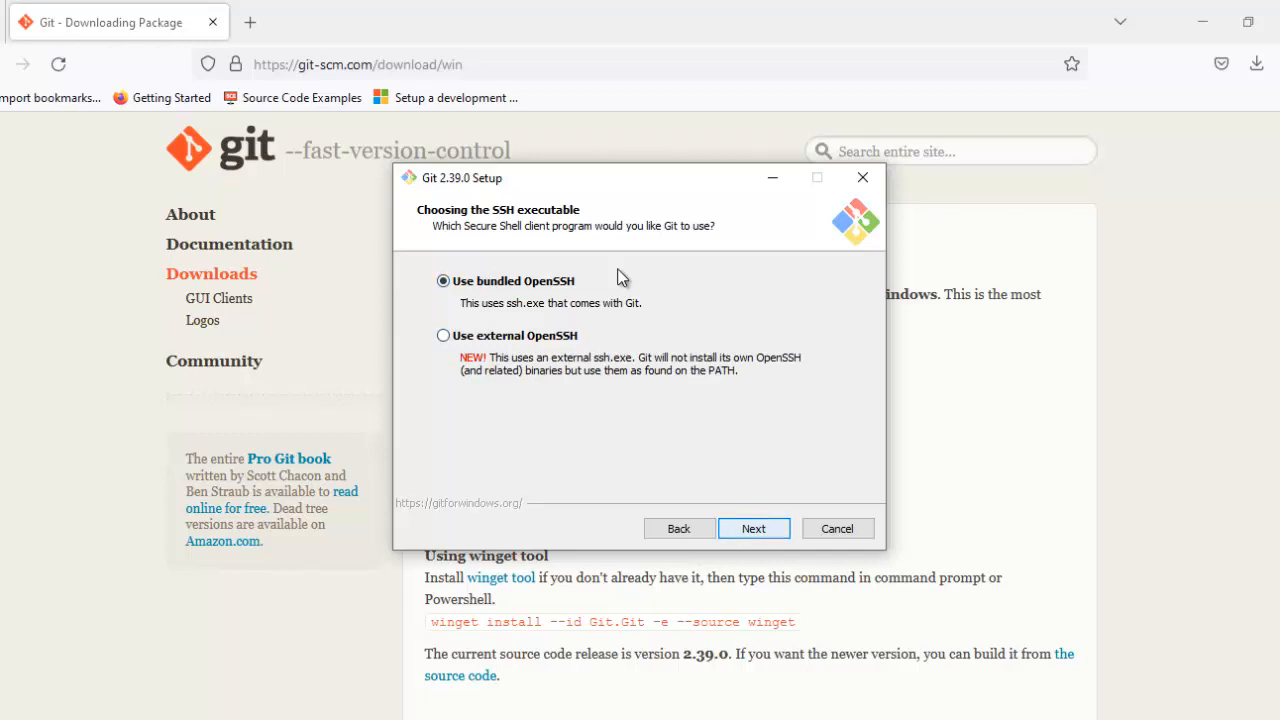
pyautogui.press('Return')
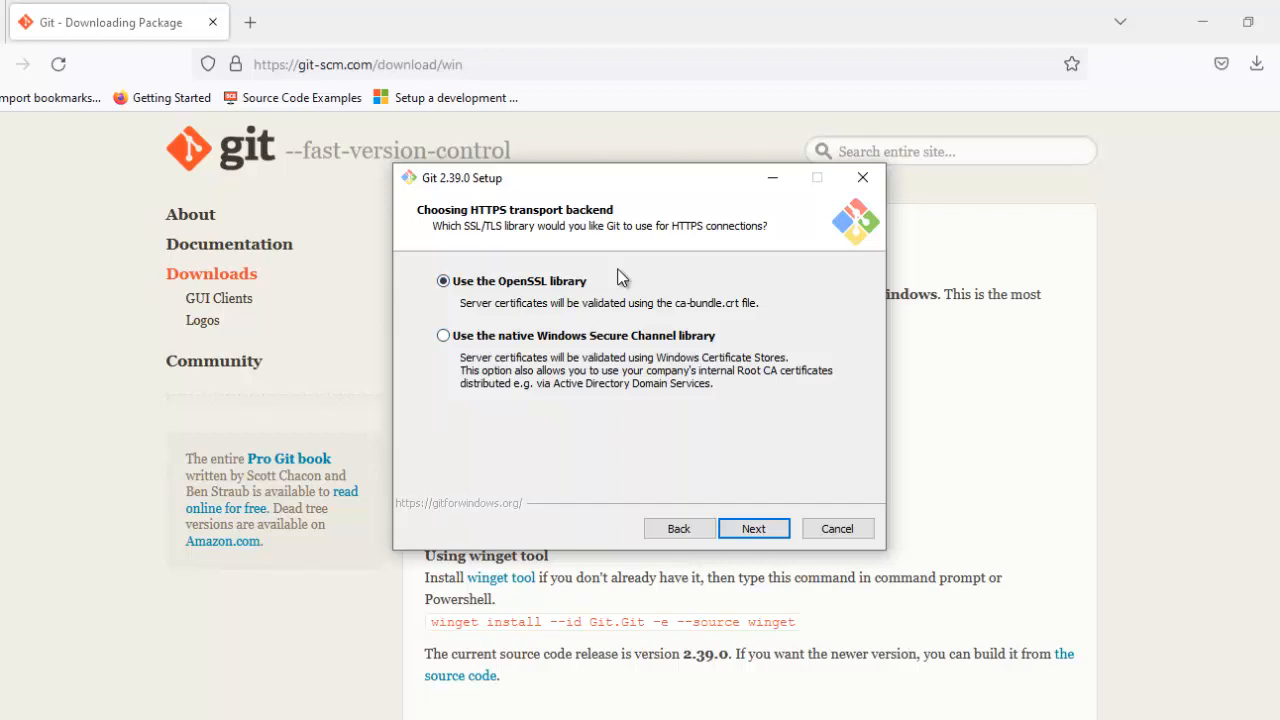
# Accept the OpenSSL library, Windows-style checkout with Unix-style commit line endings, and MinTTY as the Git Bash terminal
pyautogui.press('Return')
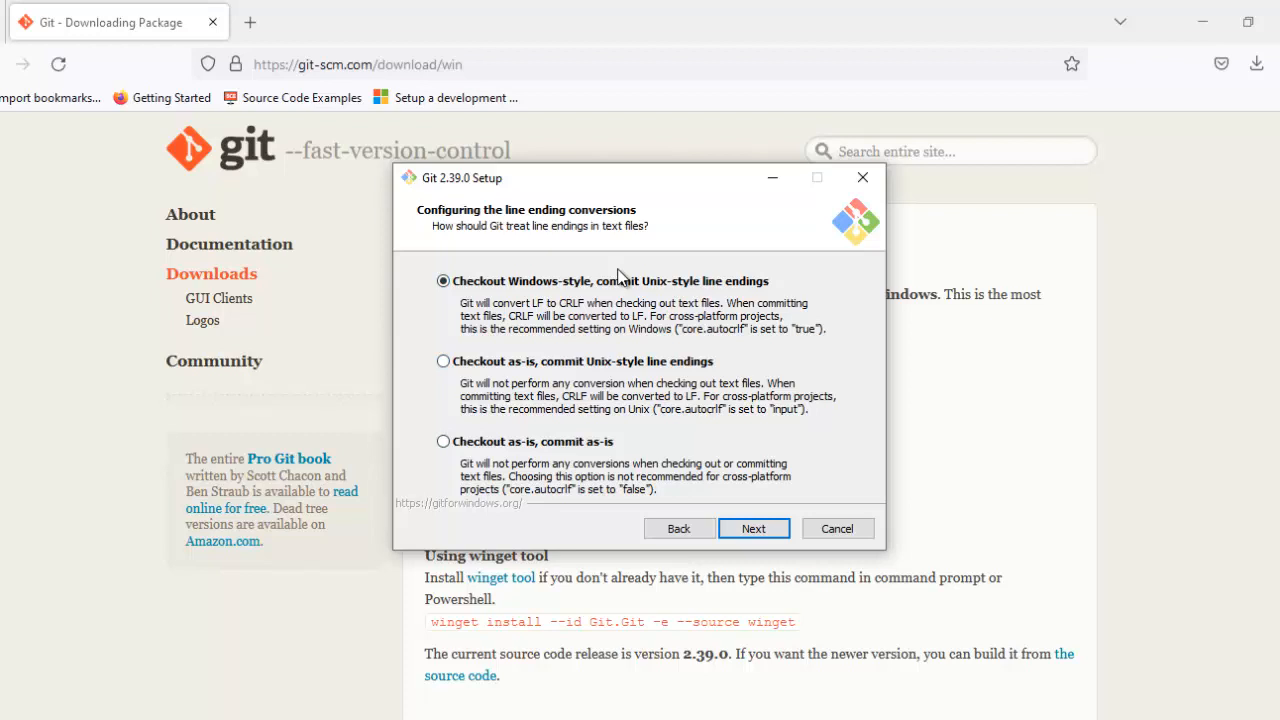
pyautogui.press('Return')
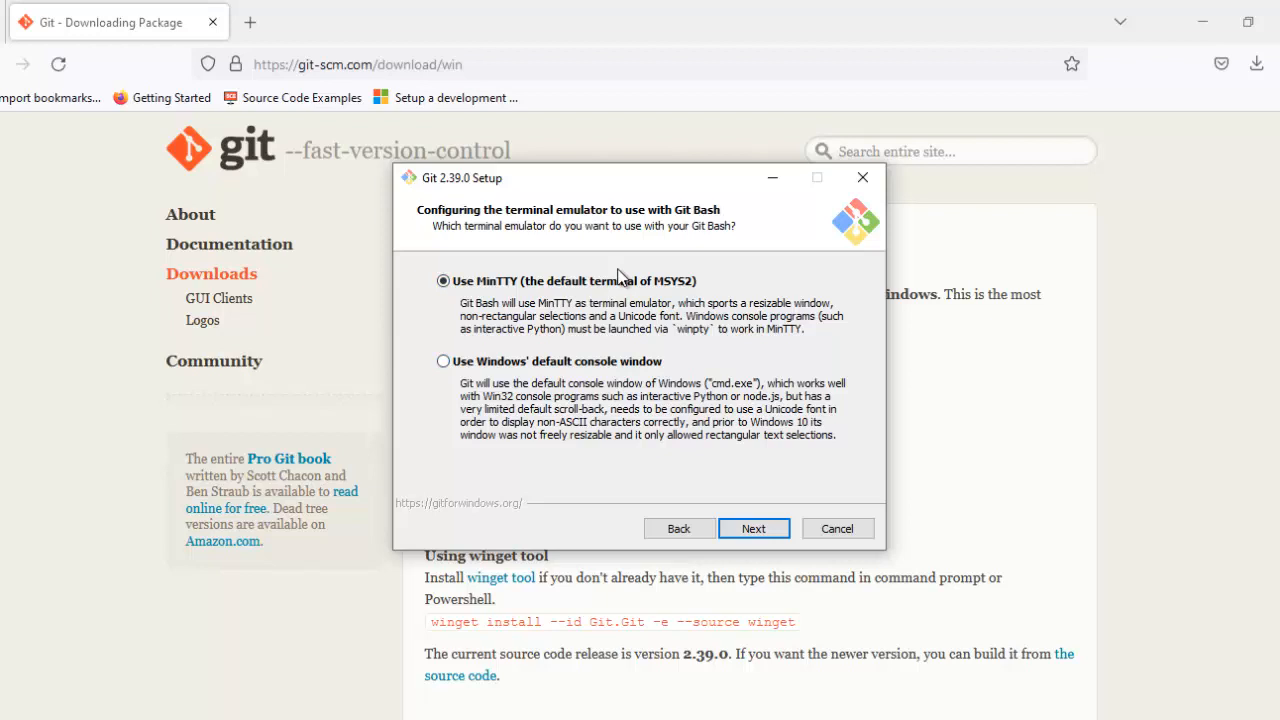
pyautogui.press('Return')
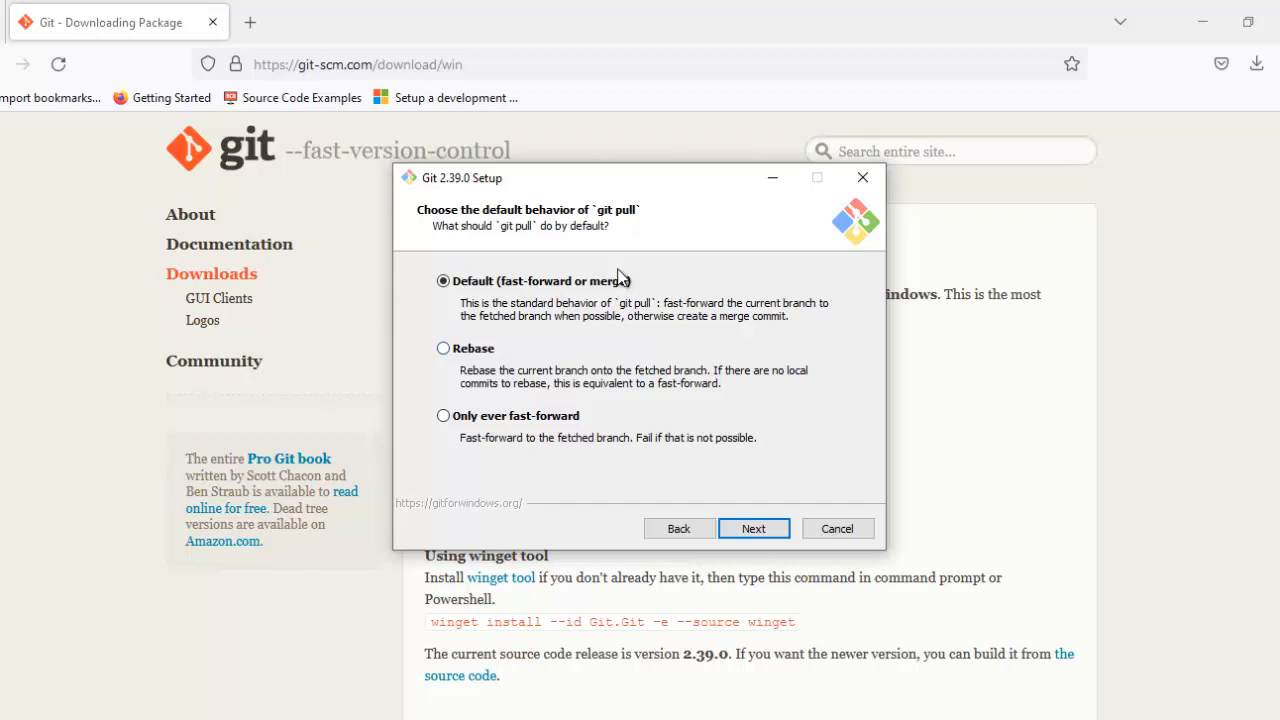
# Accept default git pull behavior, Git Credential Manager and file system caching, and install Git without experimental options
pyautogui.press('Return')
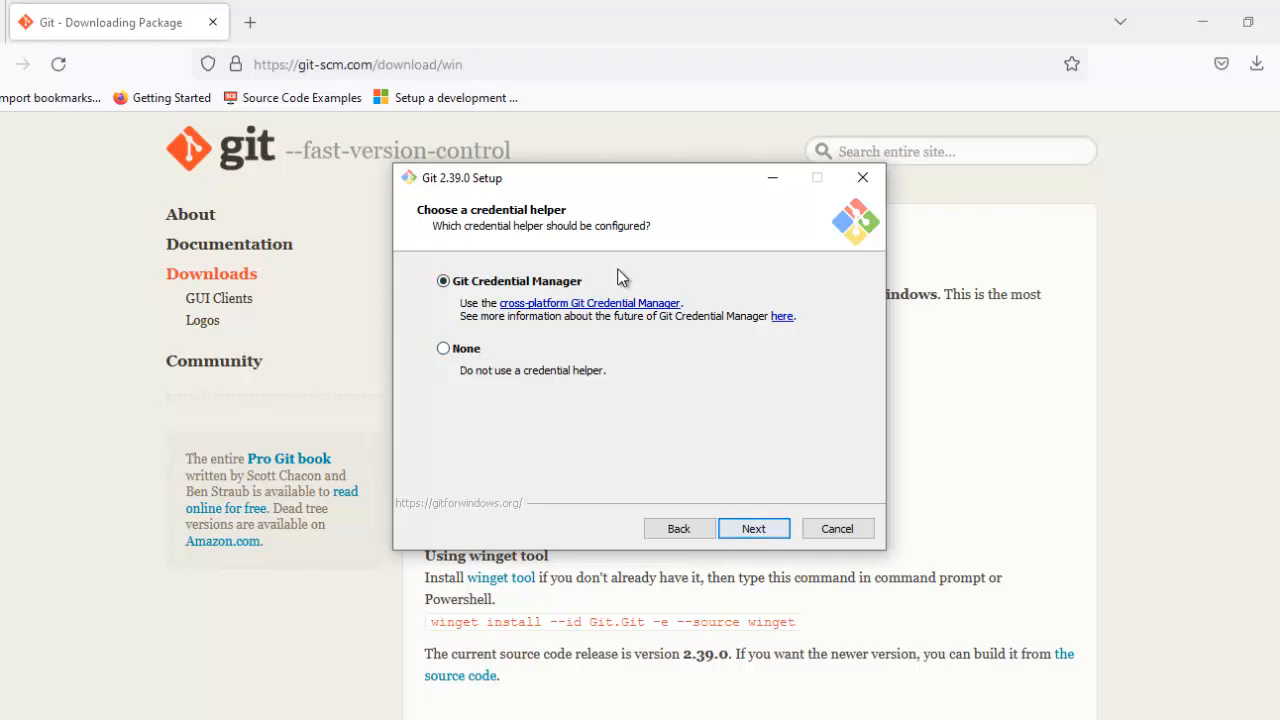
pyautogui.press('Return')
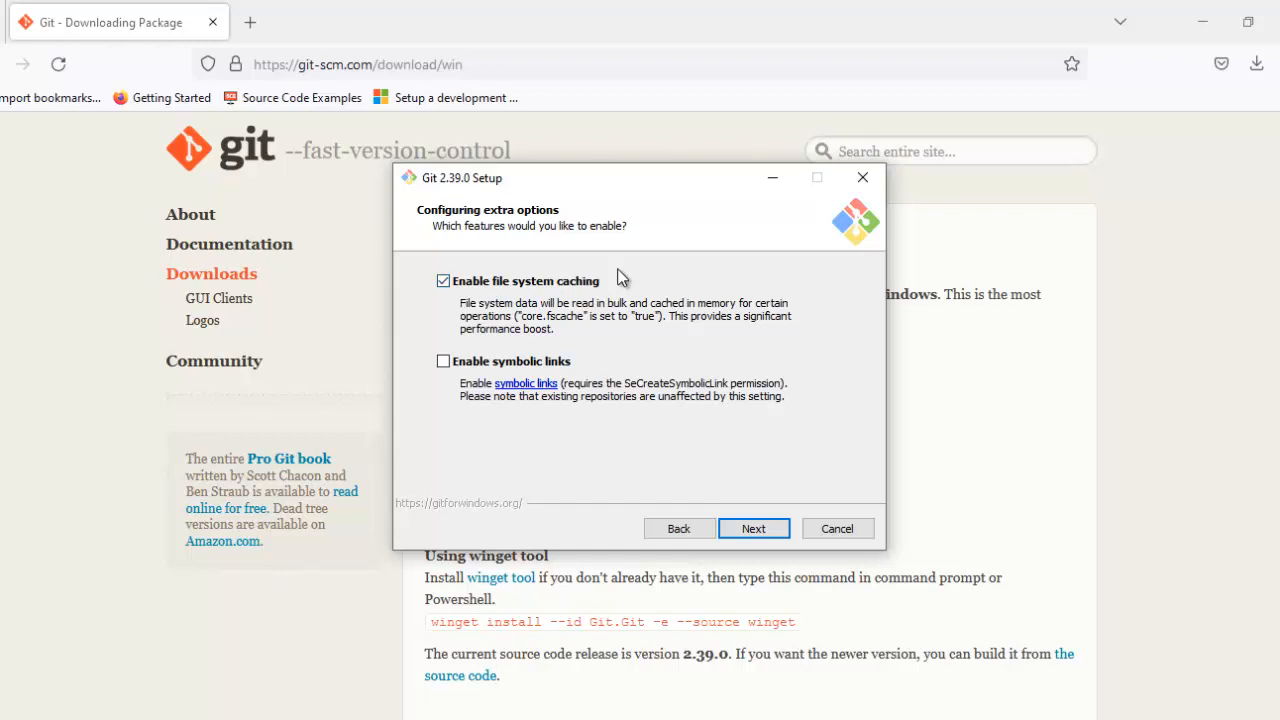
pyautogui.press('Return')
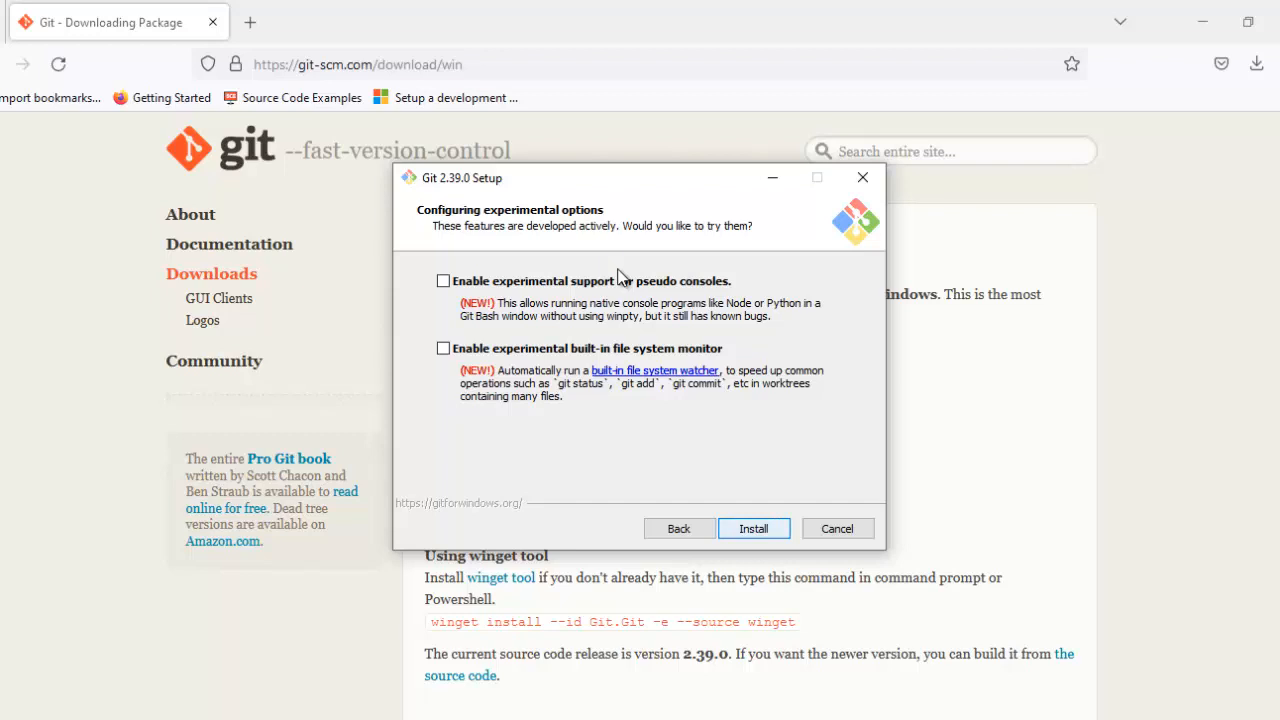
pyautogui.press('Return')
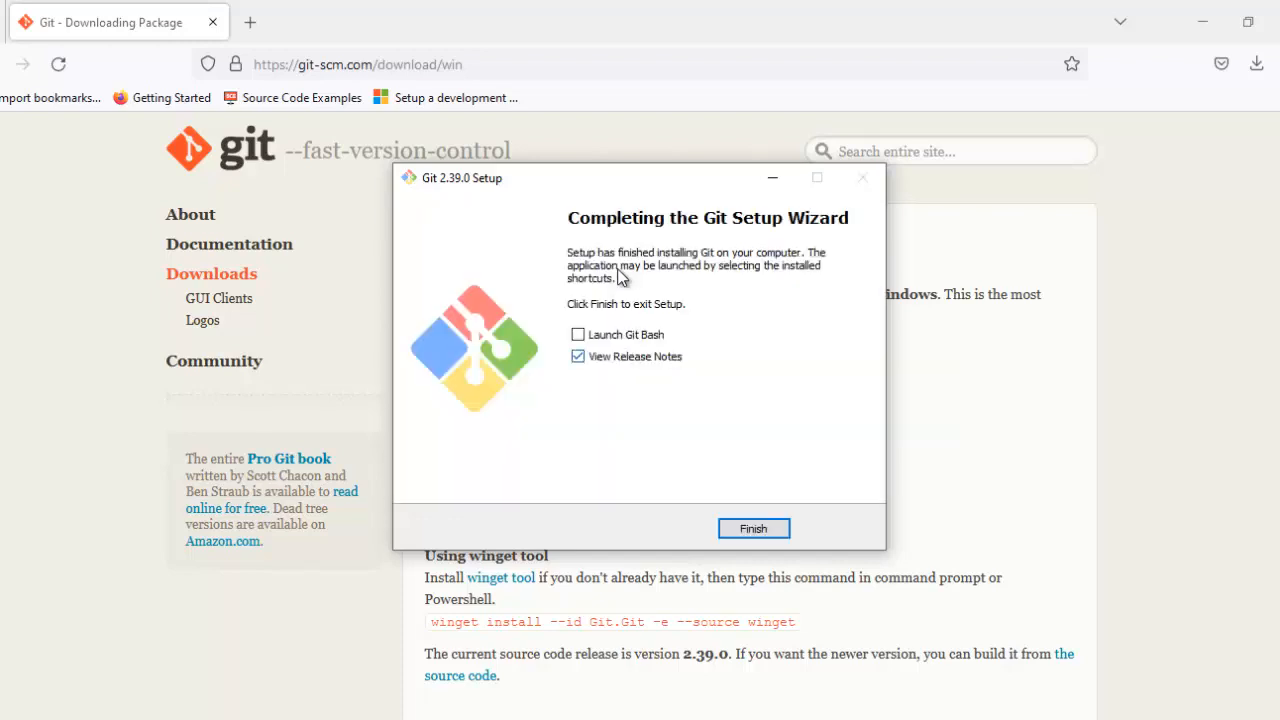
# Finish the setup wizard with Launch Git Bash enabled and View Release Notes disabled
pyautogui.press('space')
pyautogui.press('Down')
pyautogui.press('space')
pyautogui.press('Return')
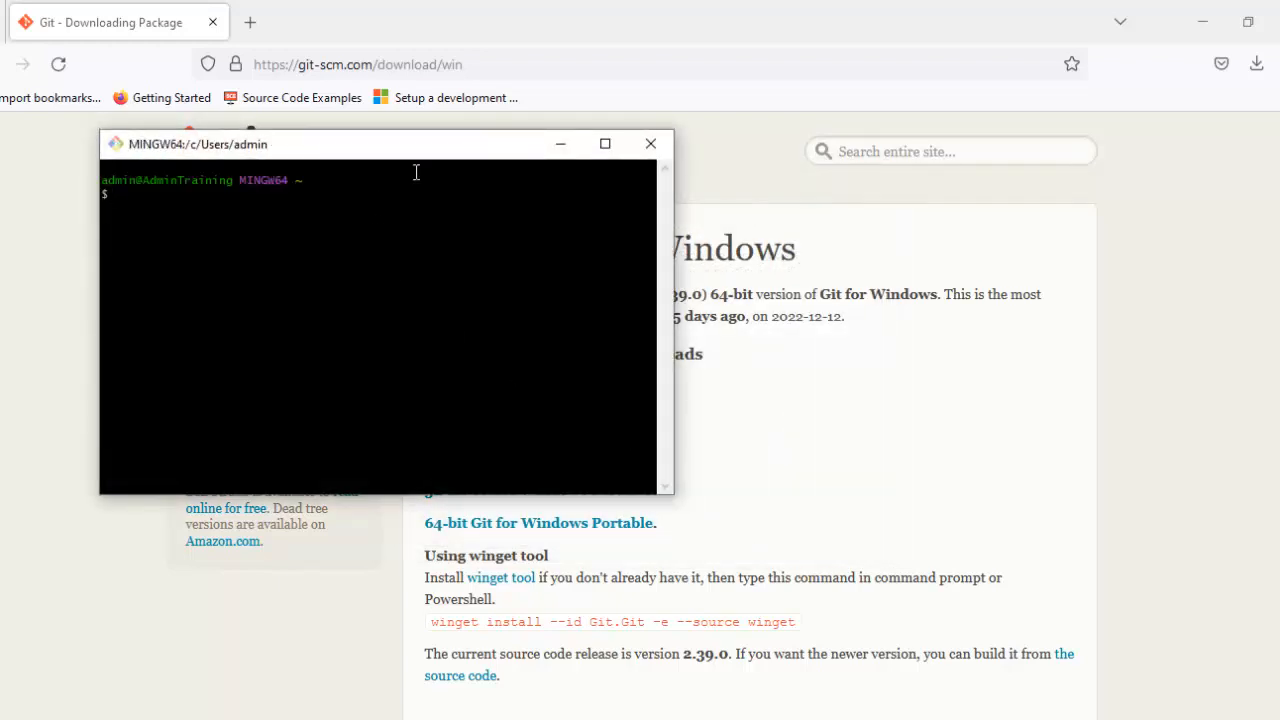
# Maximize the Git Bash window and check the installed Git version with git --version
pyautogui.click(606, 145)
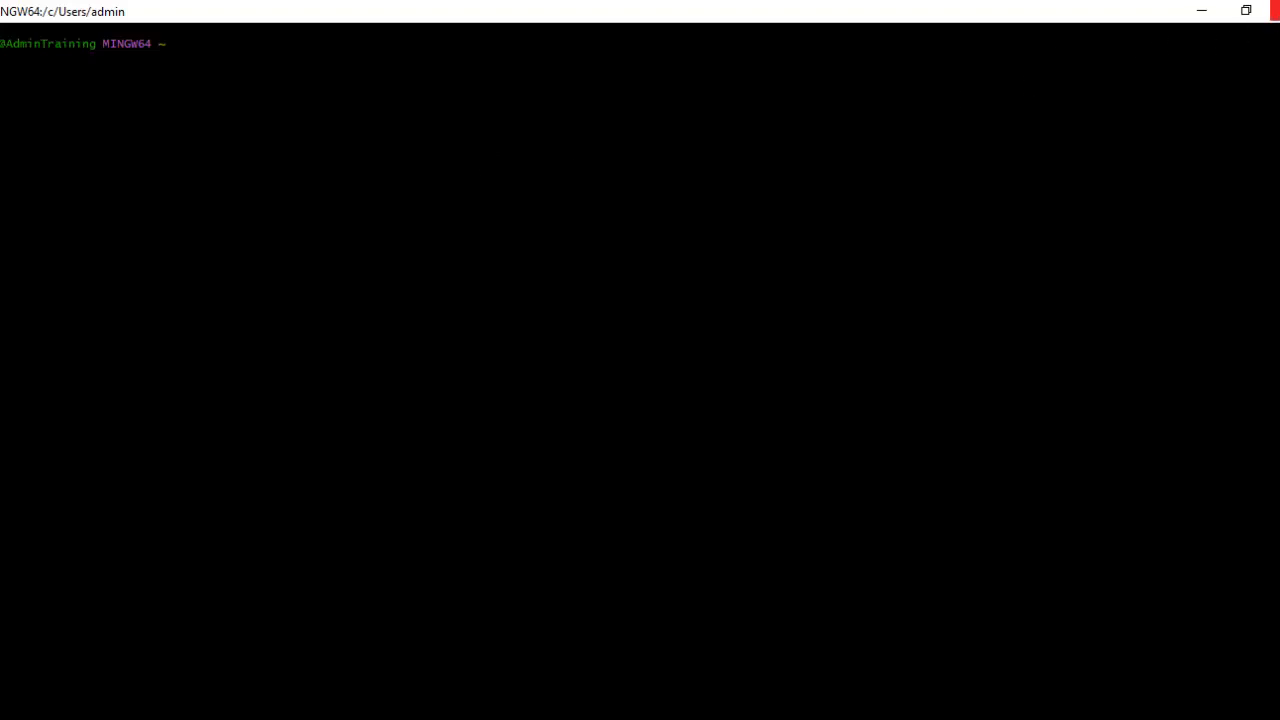
pyautogui.write('--version')
pyautogui.press('Return')
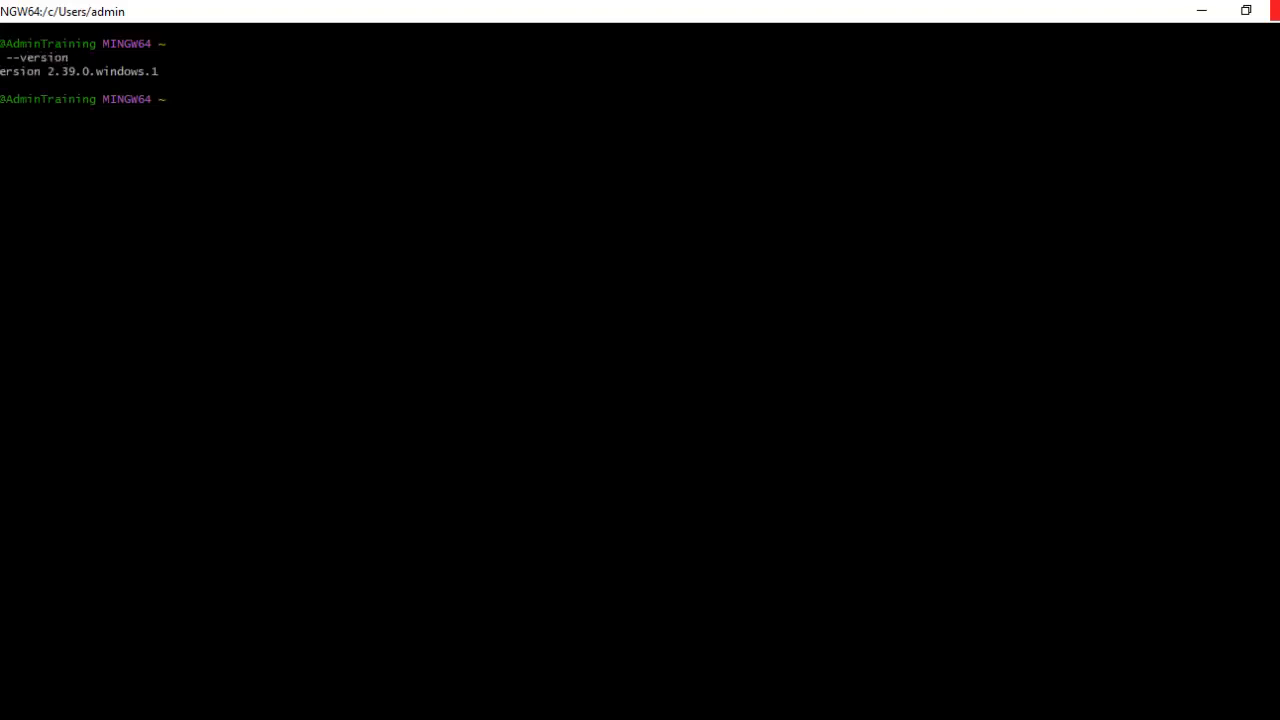